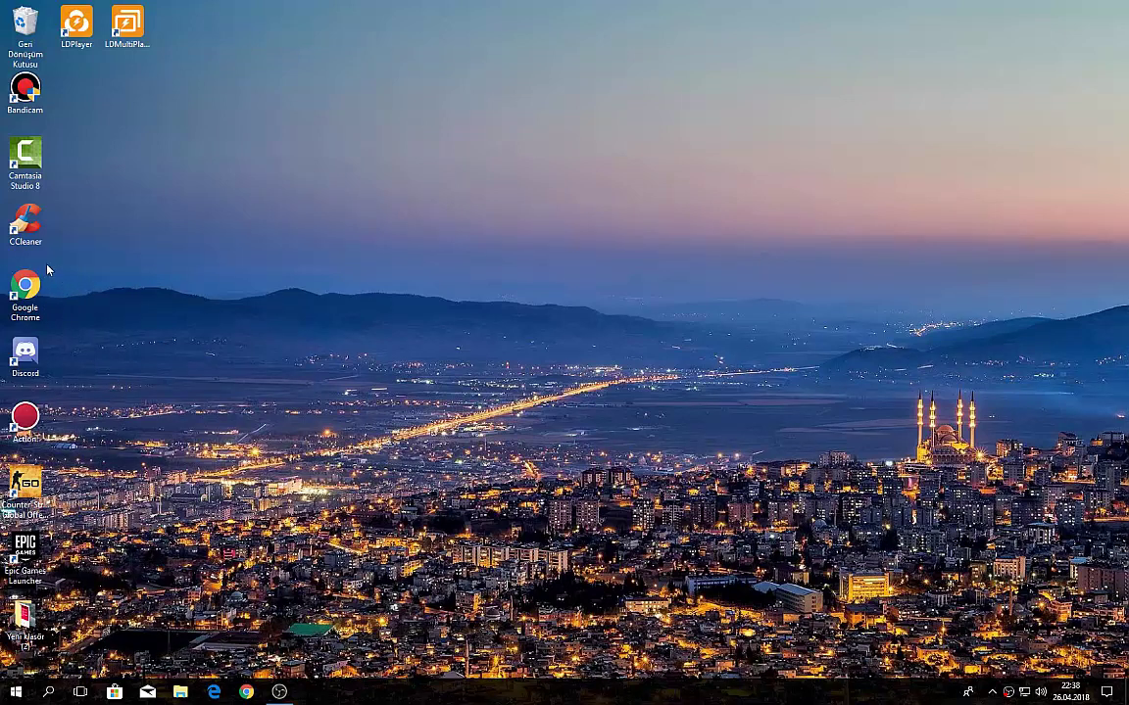
pyautogui.rightClick(169, 195)
pyautogui.click(152, 81)
pyautogui.moveTo(150, 80); pyautogui.dragTo(54, 5)
pyautogui.click(128, 101)
pyautogui.moveTo(110, 3); pyautogui.dragTo(85, 72)
# Step: Open Chrome, search the web for LDPLAYER and open the en.ldmnq.com download site
pyautogui.doubleClick(88, 19)
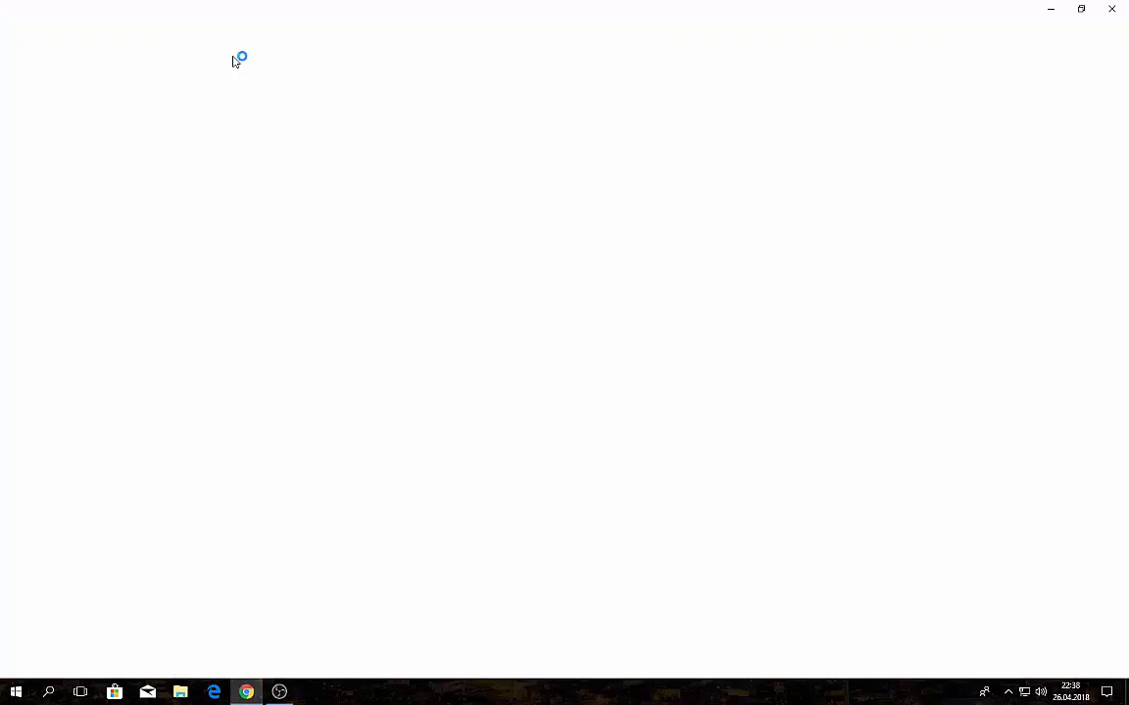
pyautogui.write('LDPLA')
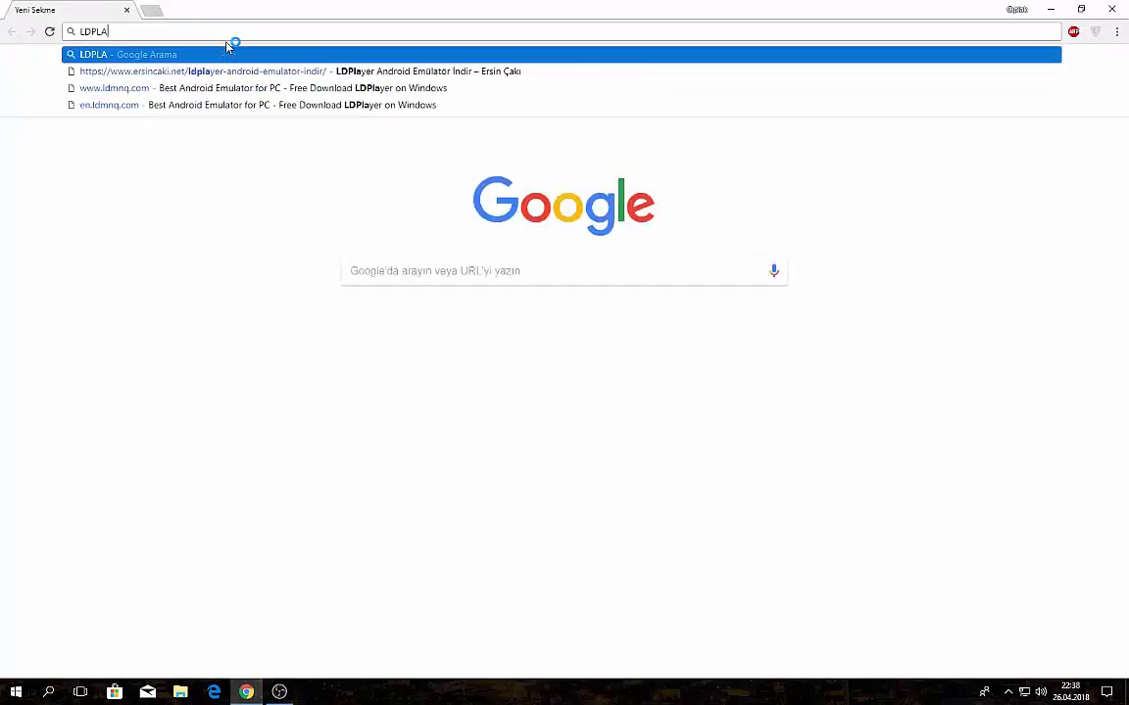
pyautogui.write('YER')
pyautogui.press('Return')
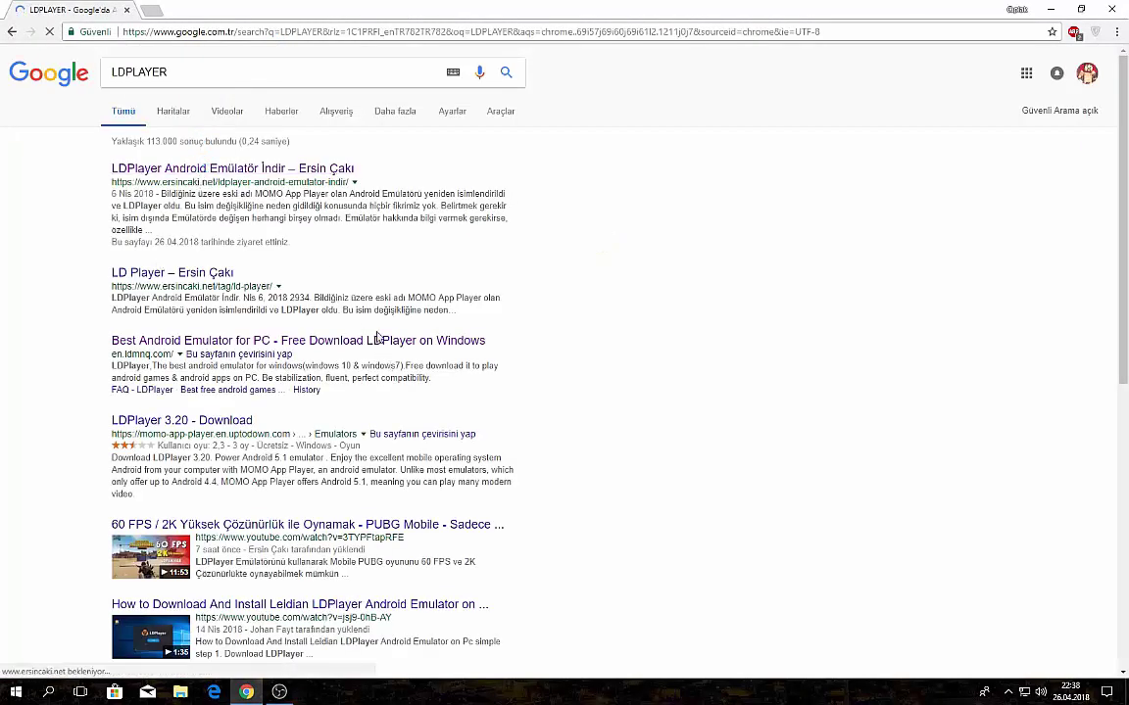
pyautogui.click(354, 345)
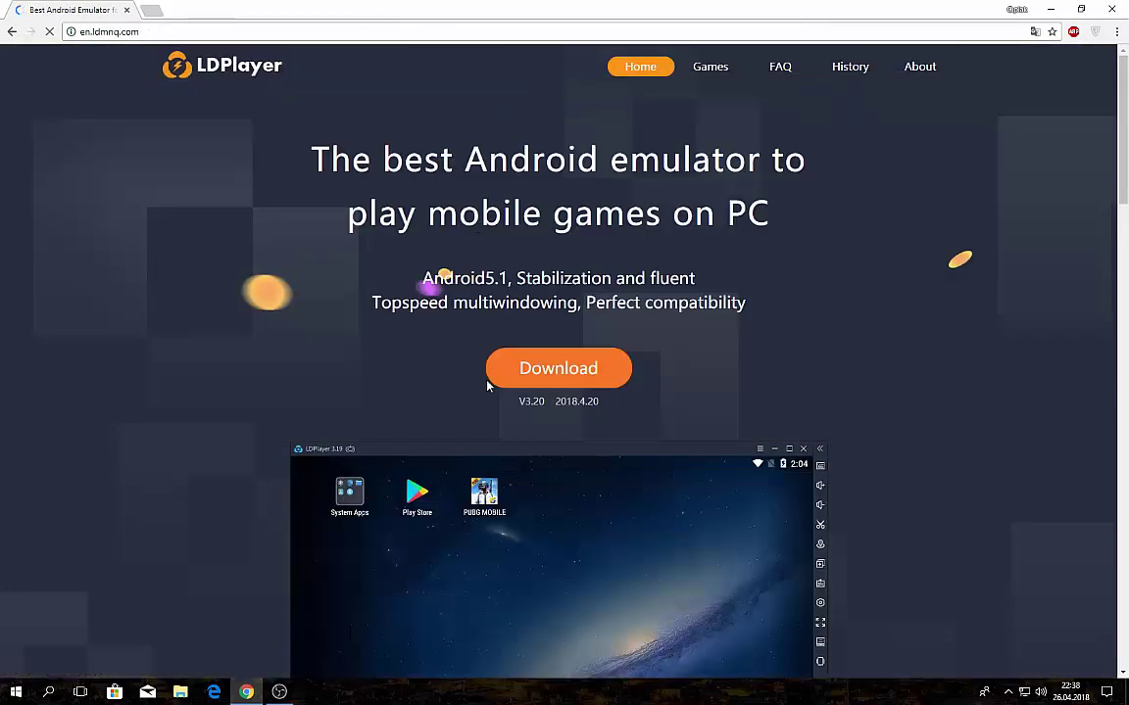
# Step: Look over the LDPlayer page and examine the browser's downloads for ldinst_3.20.exe and the Graphics Tool for PUBG APK
pyautogui.scroll(-2, 486, 383)
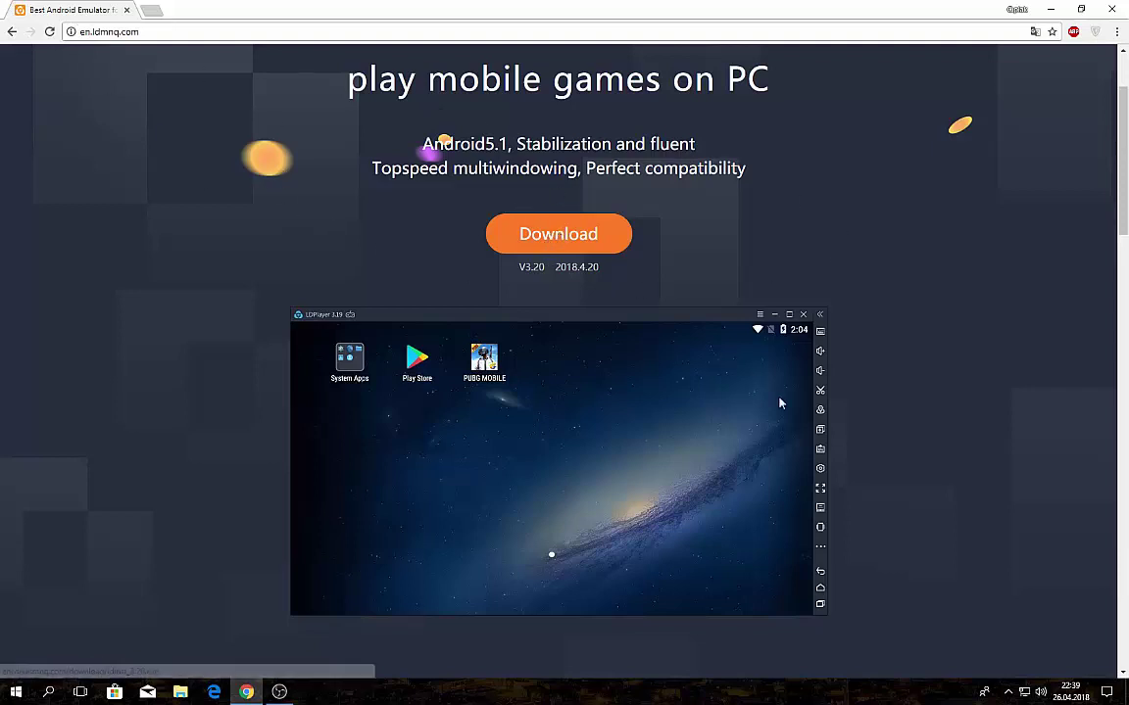
pyautogui.scroll(-4, 581, 422)
pyautogui.scroll(-1, 582, 422)
pyautogui.click(1116, 31)
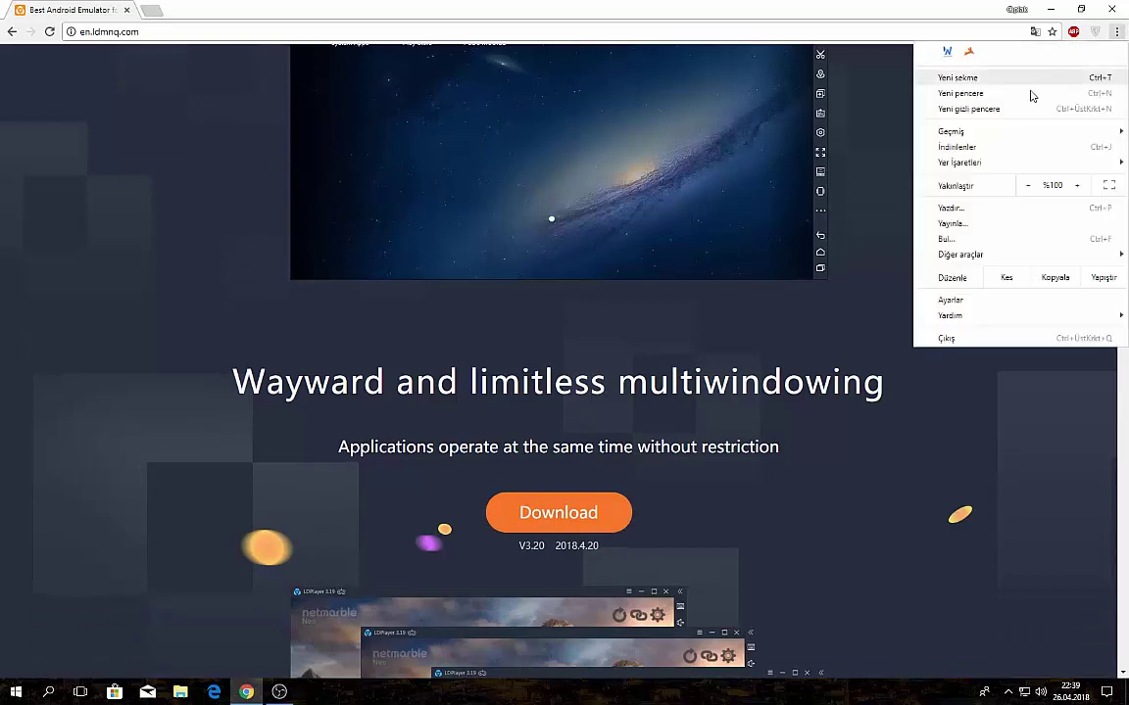
pyautogui.click(999, 147)
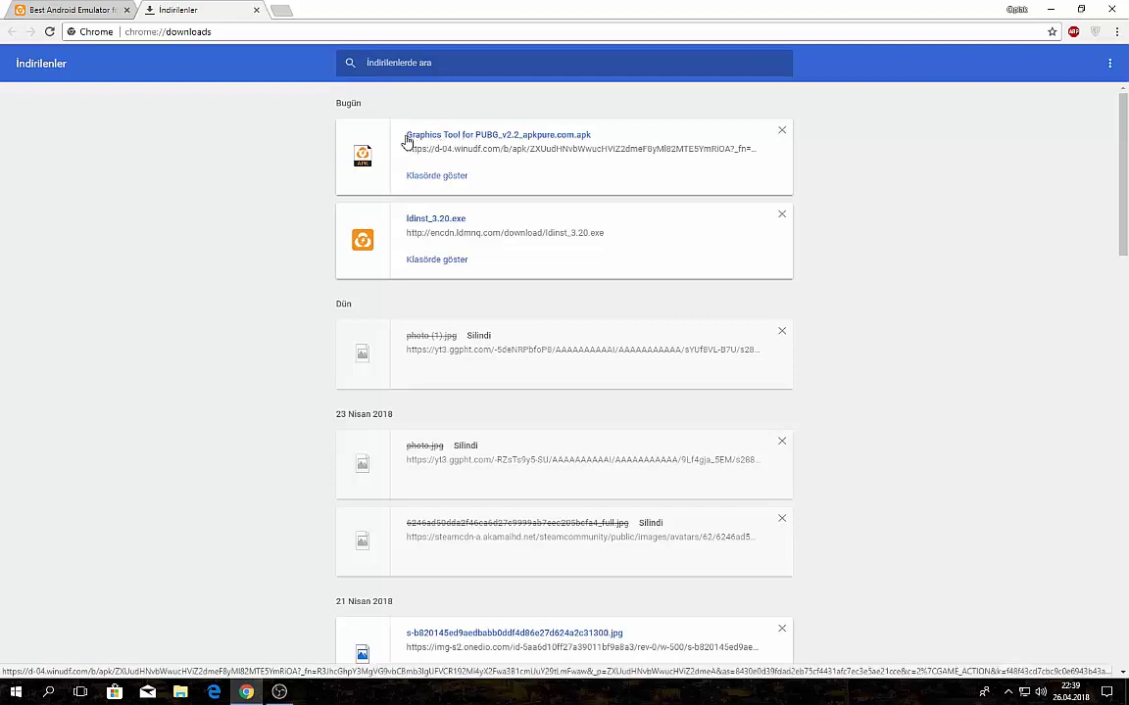
pyautogui.press('super+d')
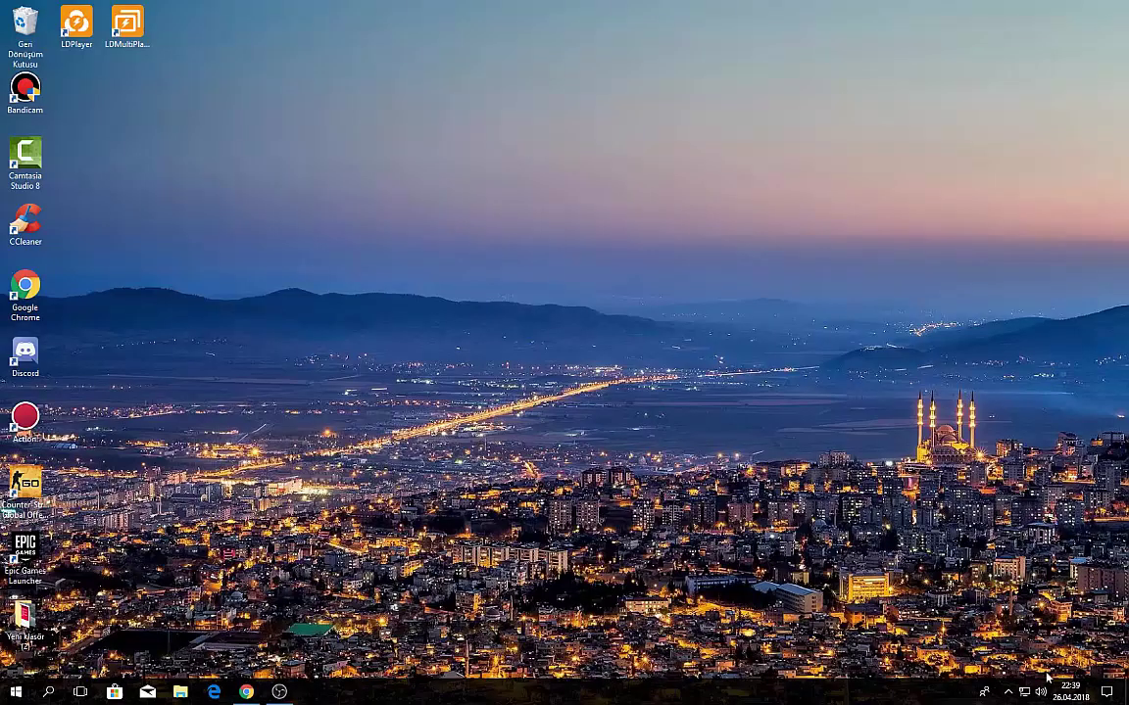
# Step: Open LDMultiPlayer, try out the multi-play FPS slider in its Optimization settings, and close the program
pyautogui.click(122, 49)
pyautogui.doubleClick(121, 49)
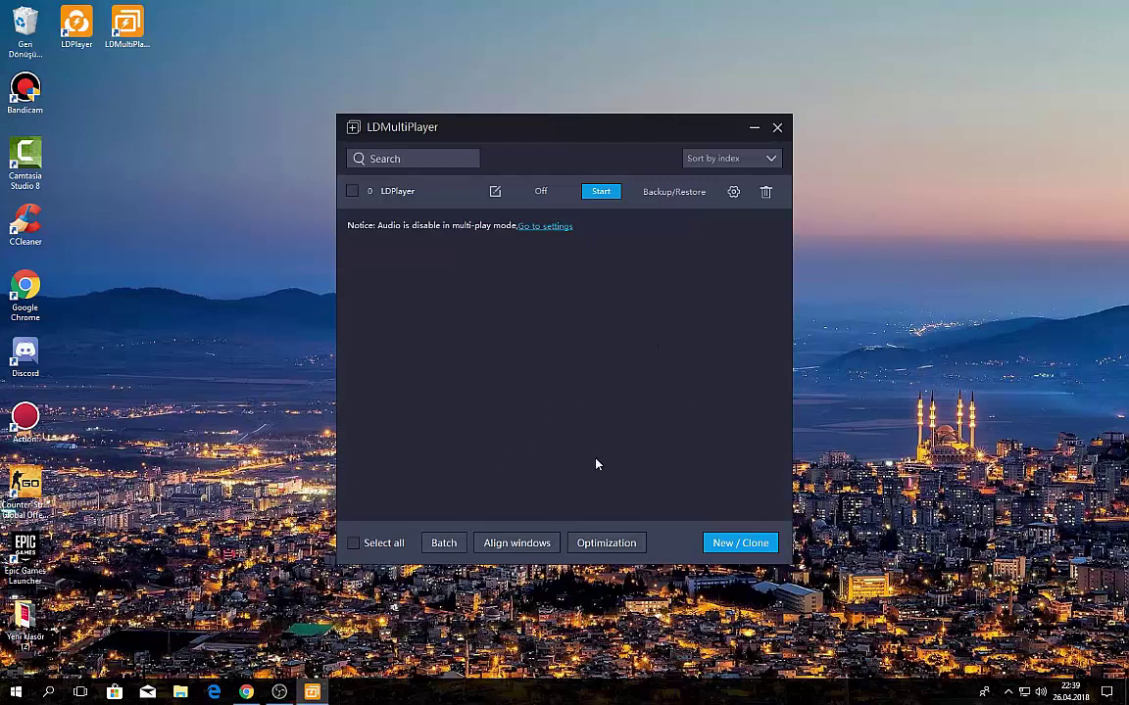
pyautogui.click(614, 543)
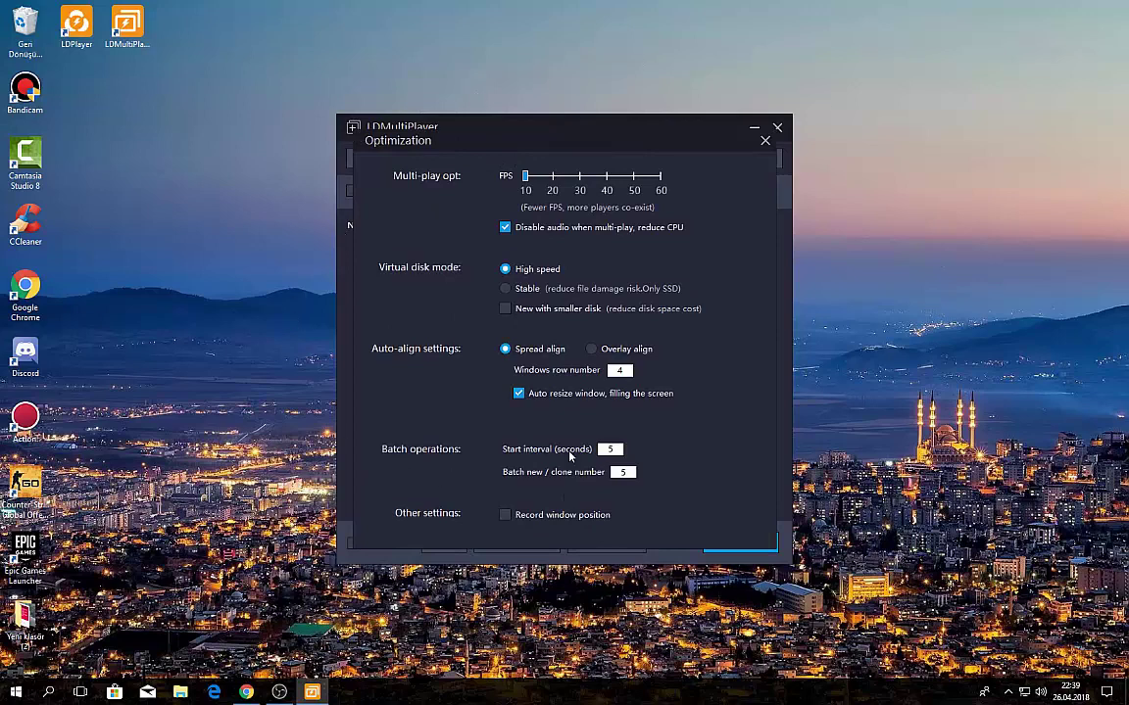
pyautogui.click(550, 176)
pyautogui.moveTo(554, 195); pyautogui.dragTo(510, 199)
pyautogui.click(766, 140)
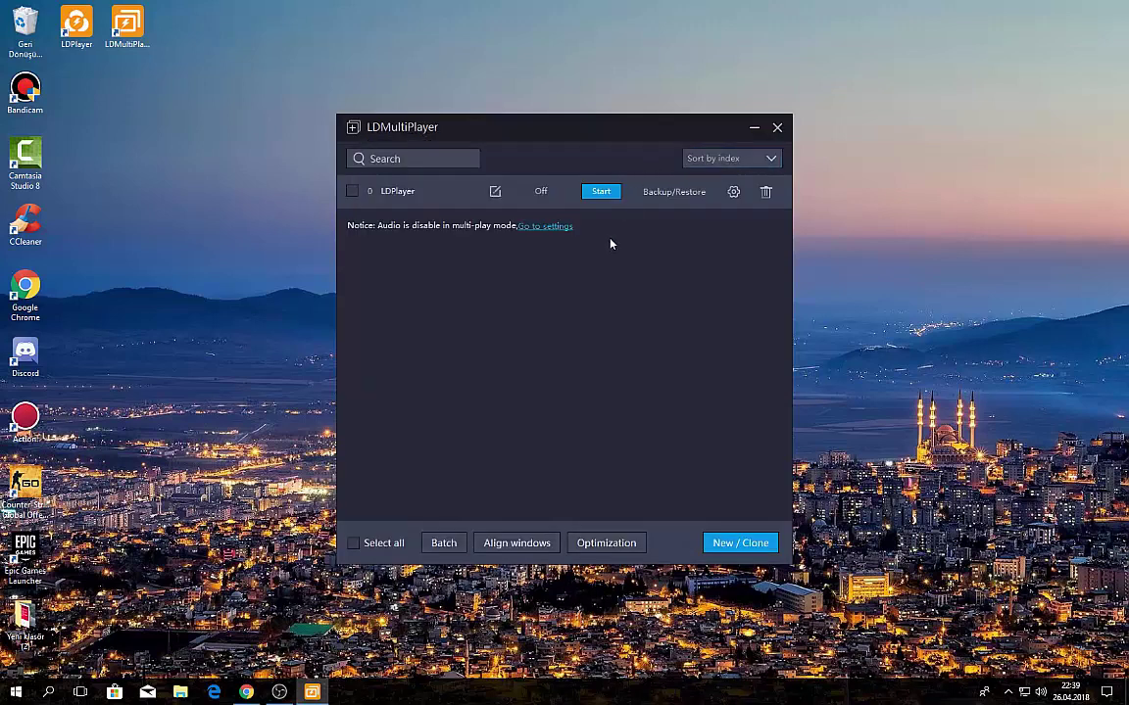
pyautogui.click(774, 130)
# Step: Reopen LDMultiPlayer, review its Optimization settings and start the LDPlayer instance
pyautogui.doubleClick(126, 27)
pyautogui.click(635, 542)
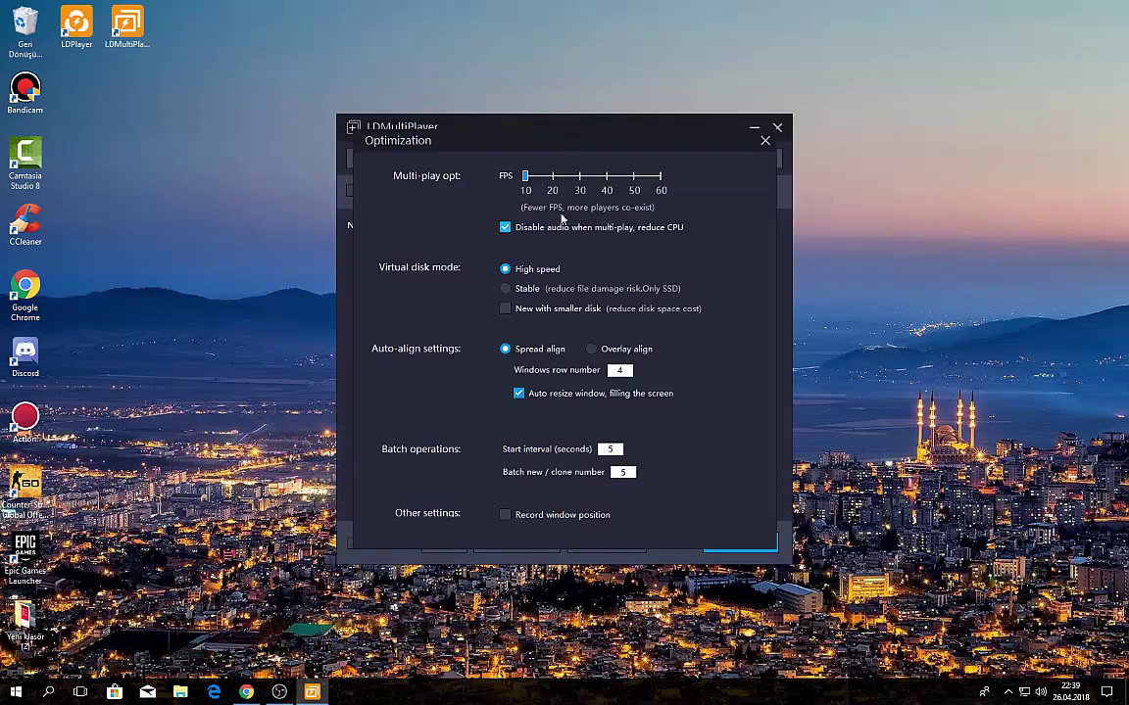
pyautogui.click(765, 140)
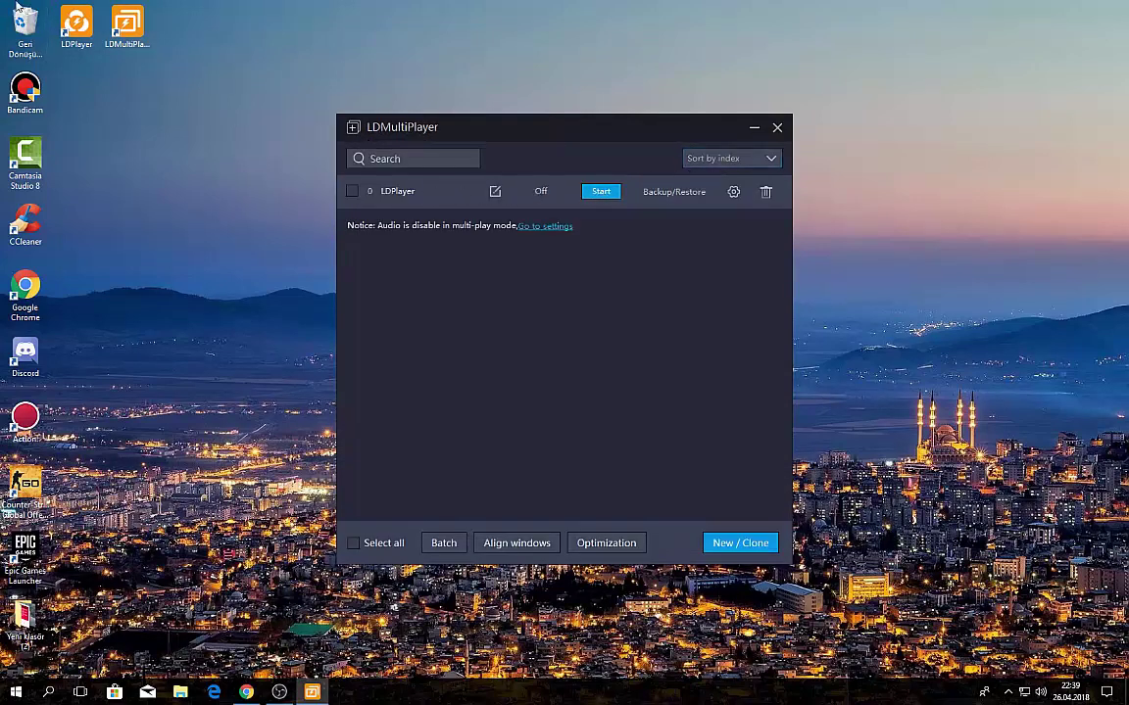
pyautogui.click(614, 194)
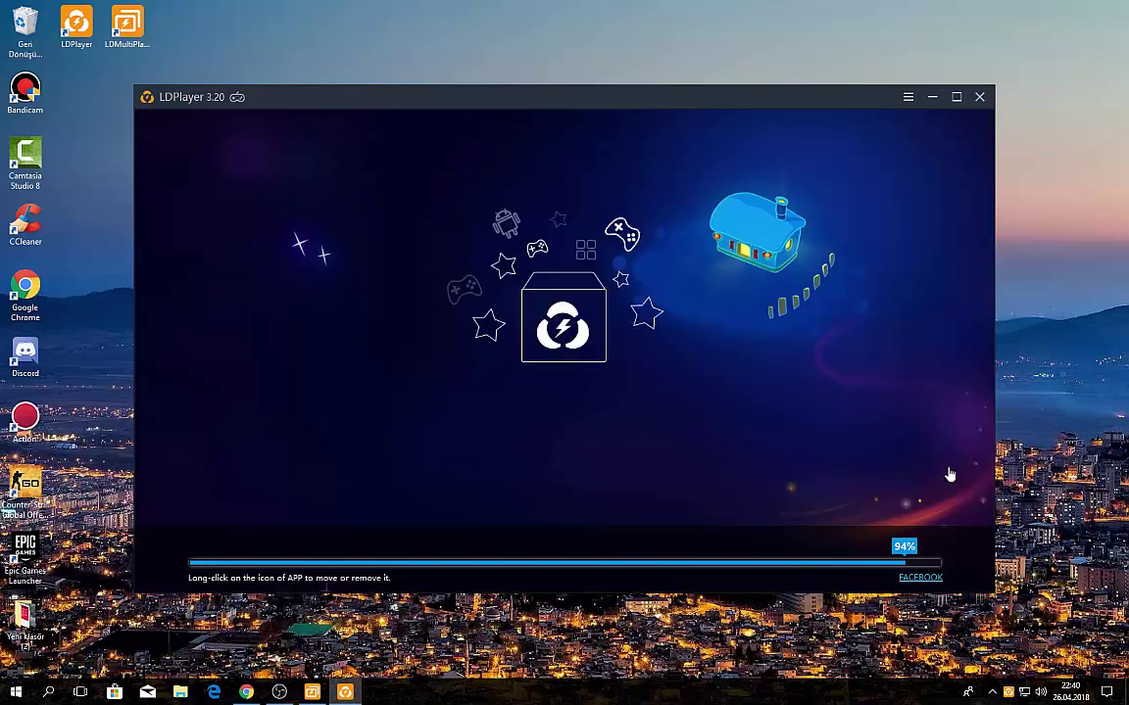
pyautogui.rightClick(991, 294)
pyautogui.click(1035, 288)
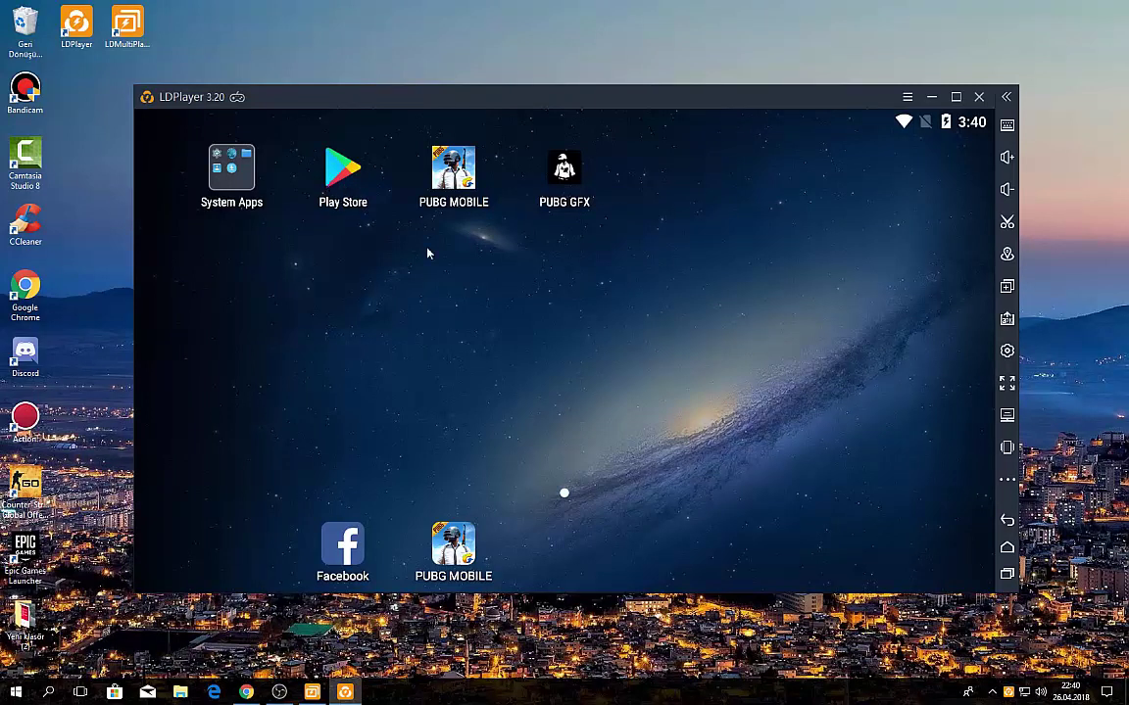
# Step: Enter an @ character in the Windows search and return to the LDPlayer window
pyautogui.click(48, 693)
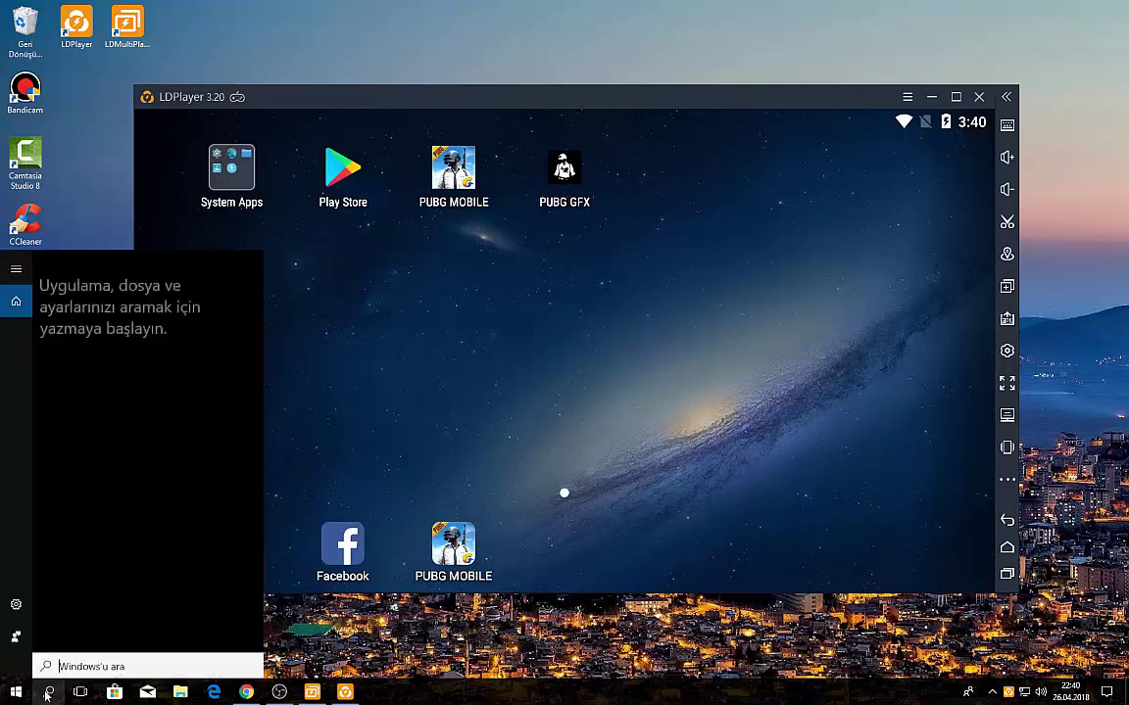
pyautogui.write('@')
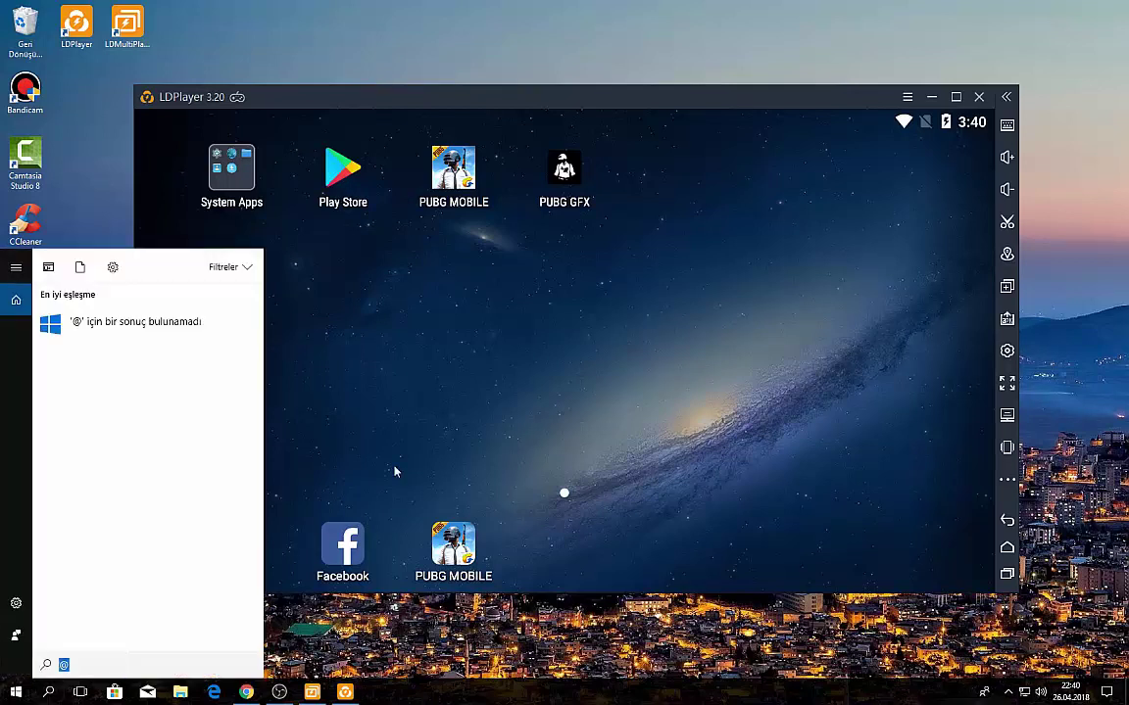
pyautogui.click(395, 473)
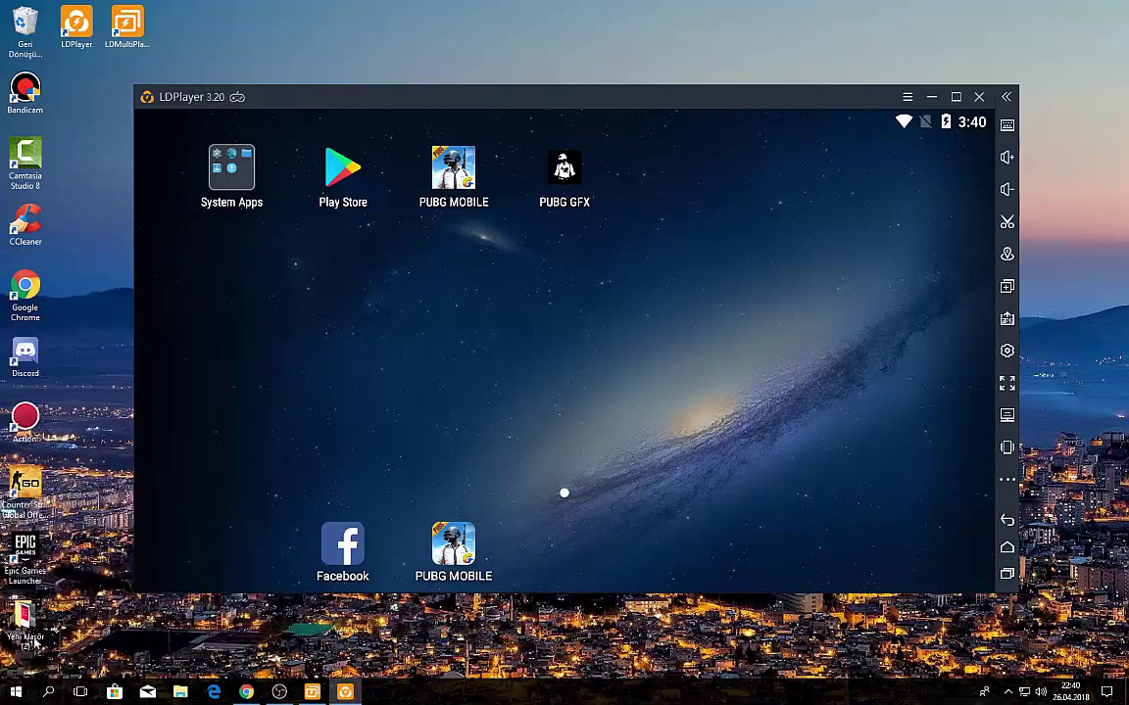
pyautogui.click(36, 698)
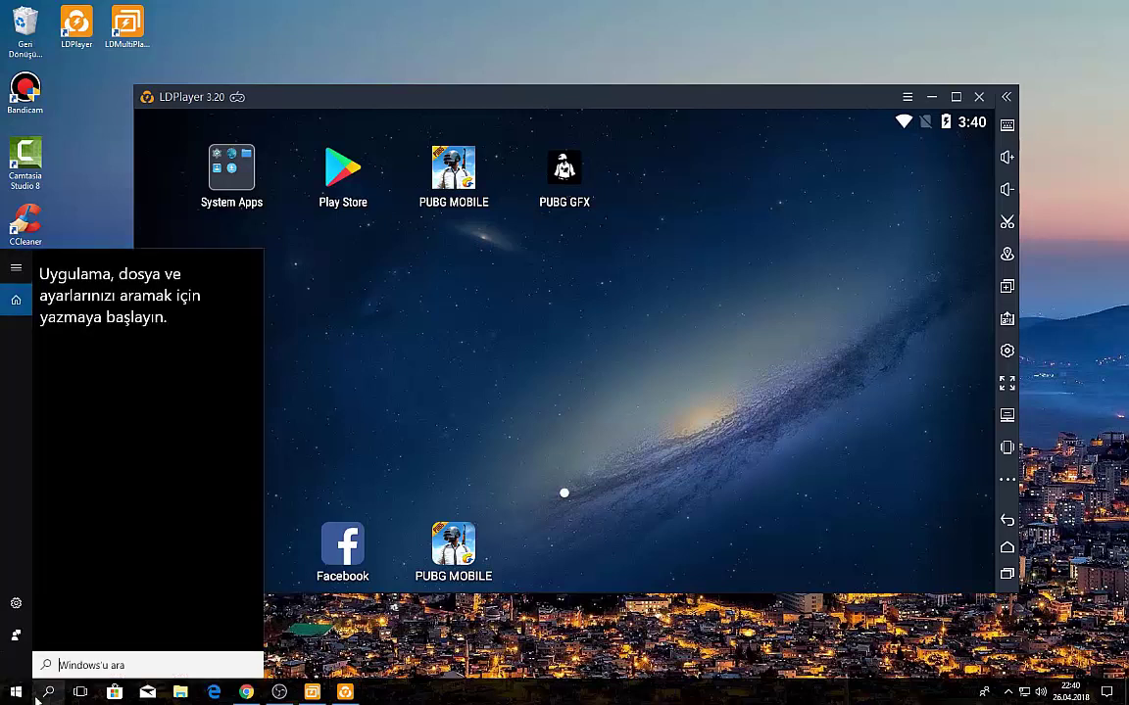
pyautogui.write('@')
pyautogui.click(428, 320)
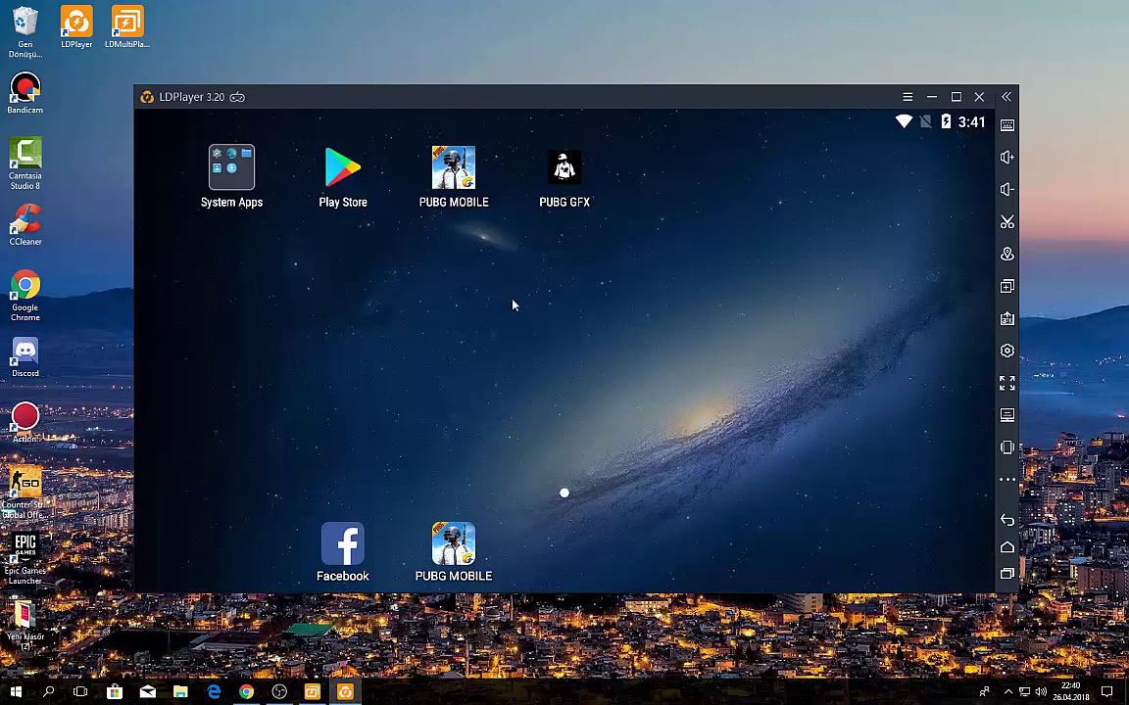
# Step: Install the Graphics Tool for PUBG_v2.2_apkpure.com APK from the İndirilenler folder into LDPlayer
pyautogui.moveTo(513, 305); pyautogui.dragTo(128, 287)
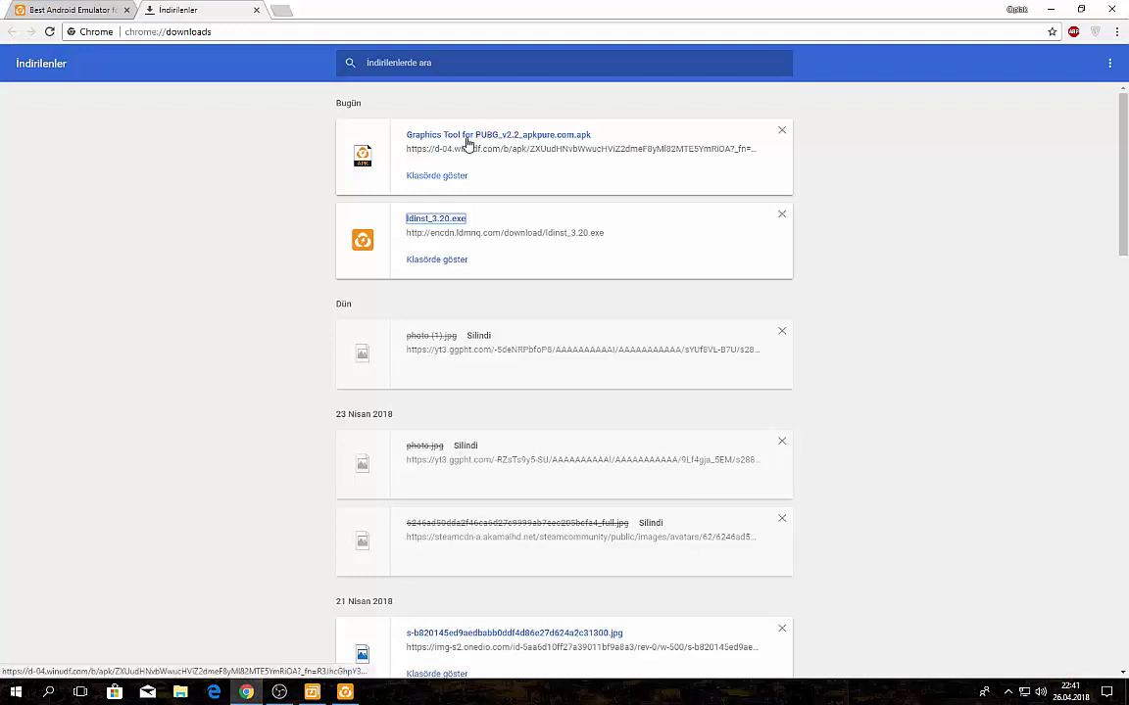
pyautogui.click(1044, 8)
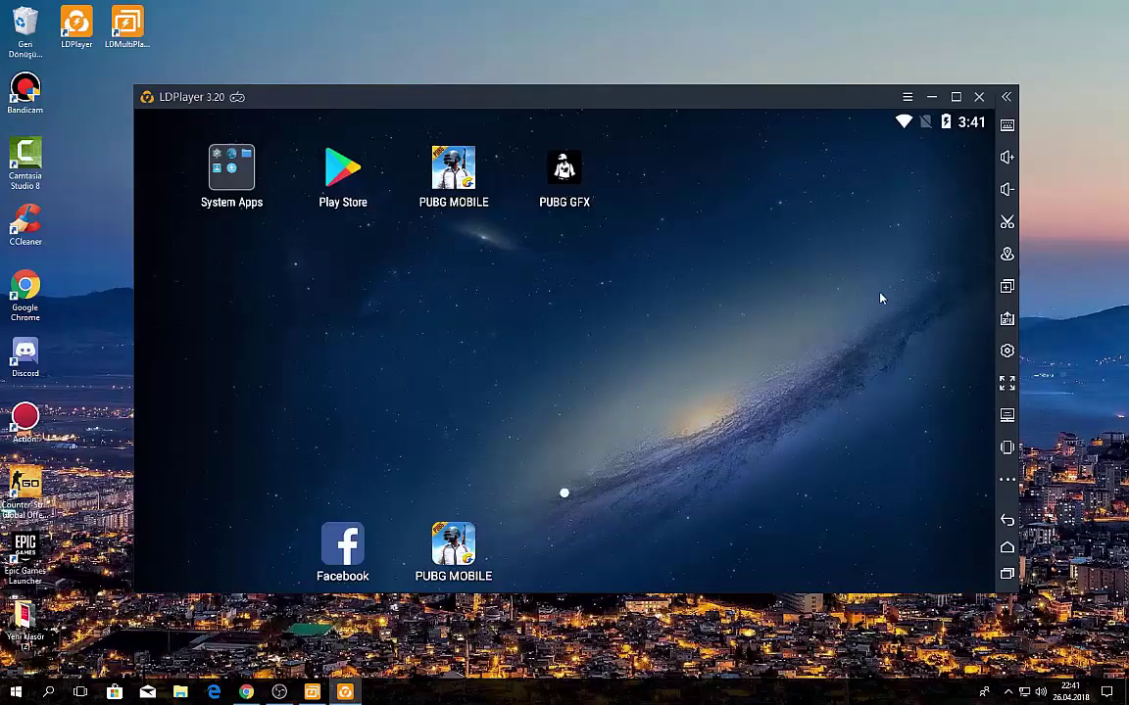
pyautogui.click(1007, 321)
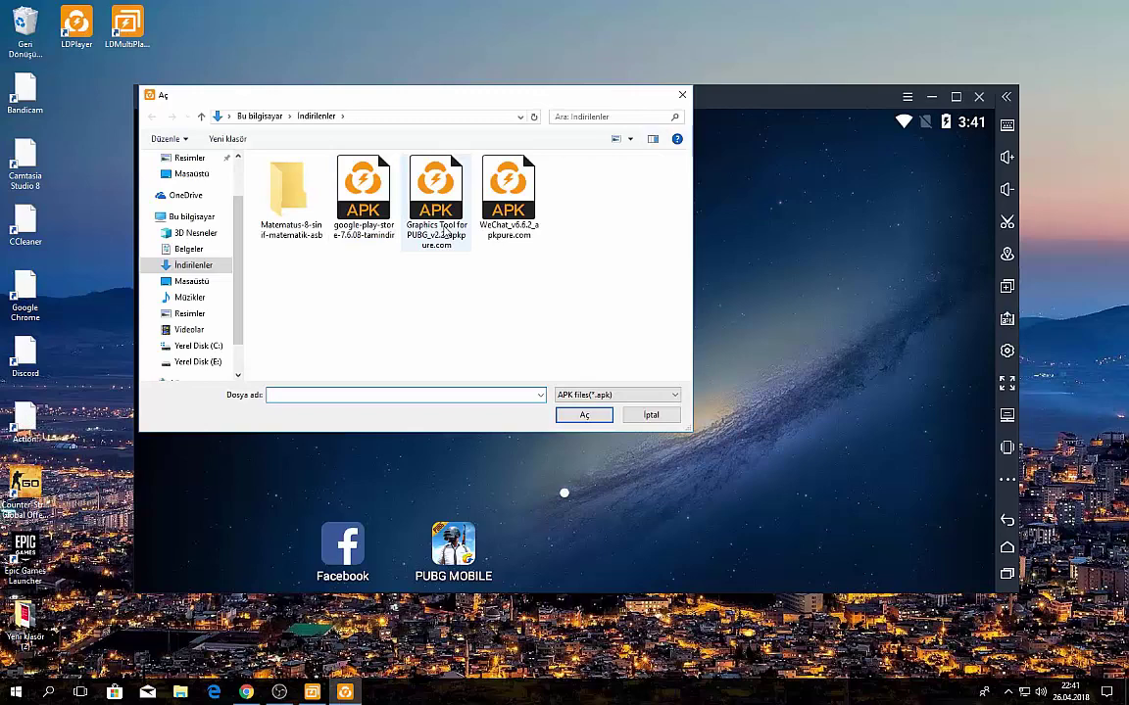
pyautogui.click(436, 201)
pyautogui.press('Return')
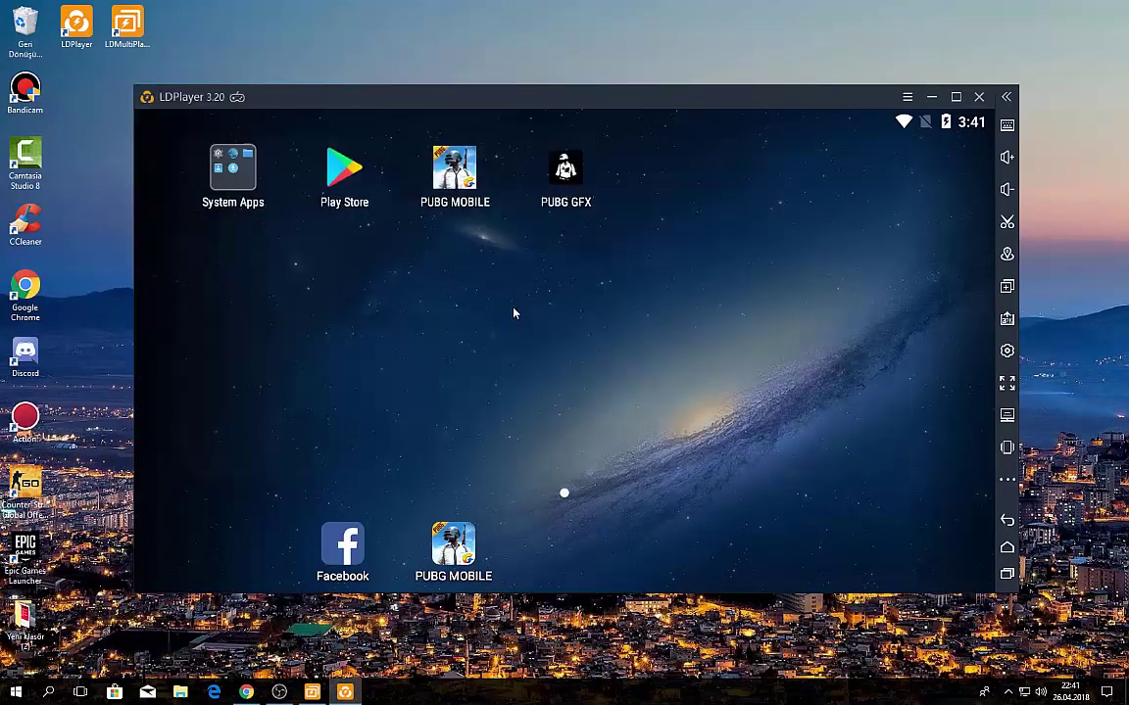
# Step: Launch PUBG GFX and lower its support slider from the donation amount to the Rate App option
pyautogui.click(570, 182)
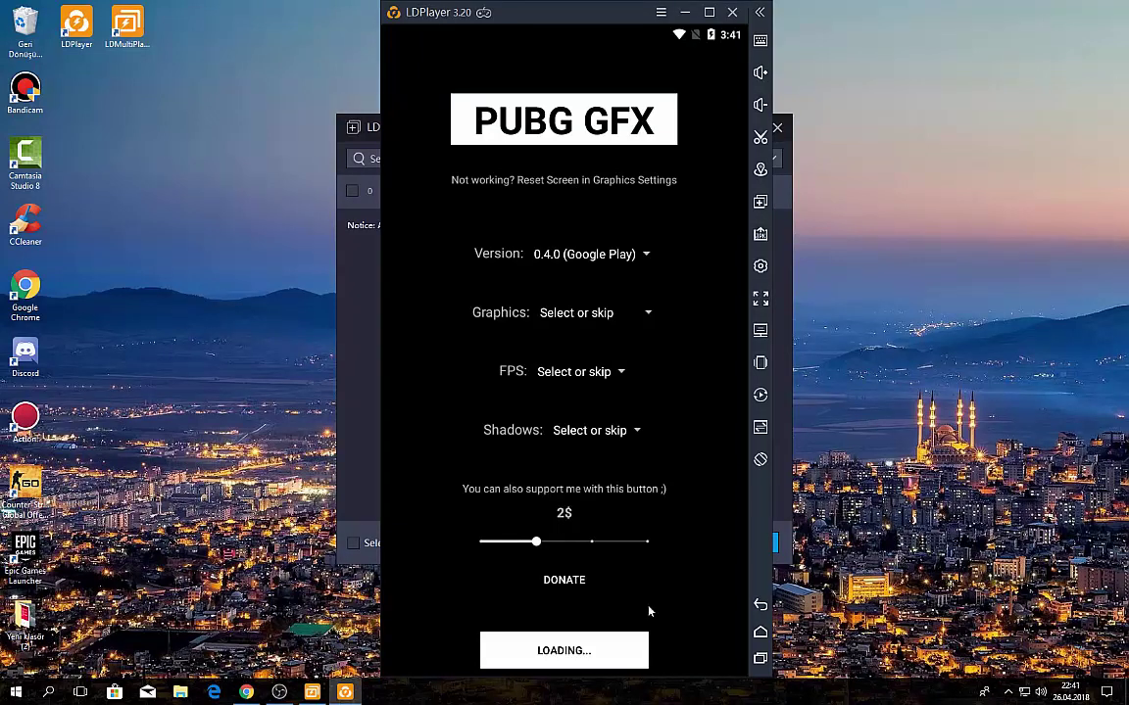
pyautogui.click(538, 544)
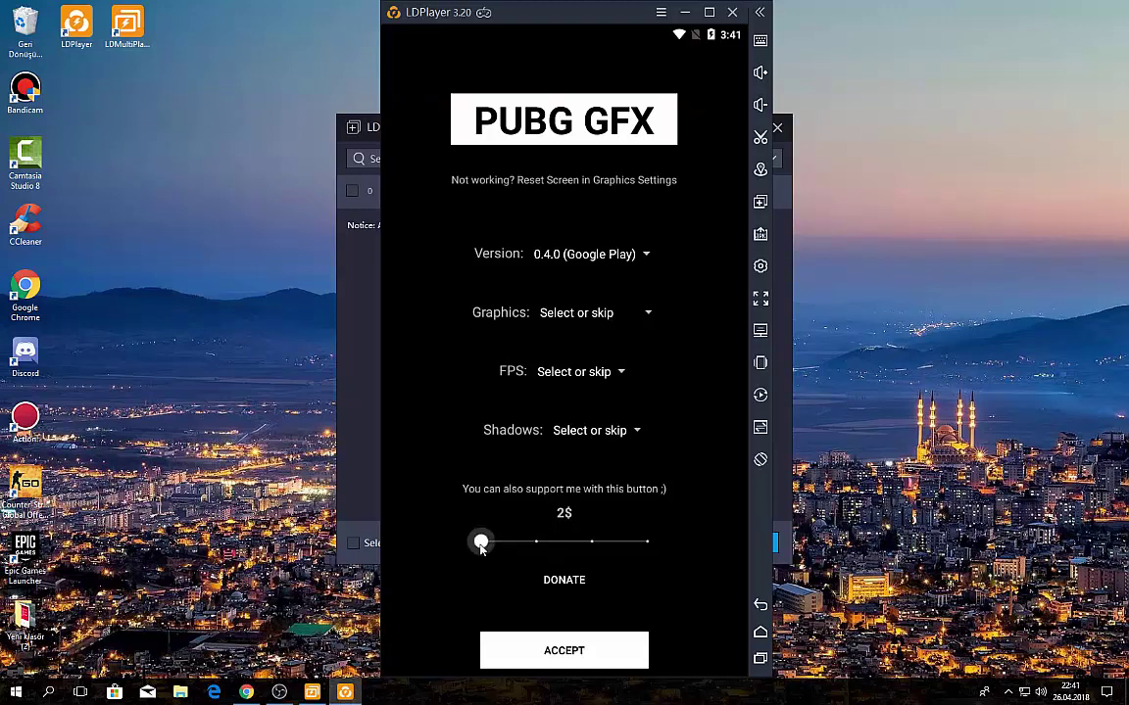
pyautogui.moveTo(481, 547); pyautogui.dragTo(436, 551)
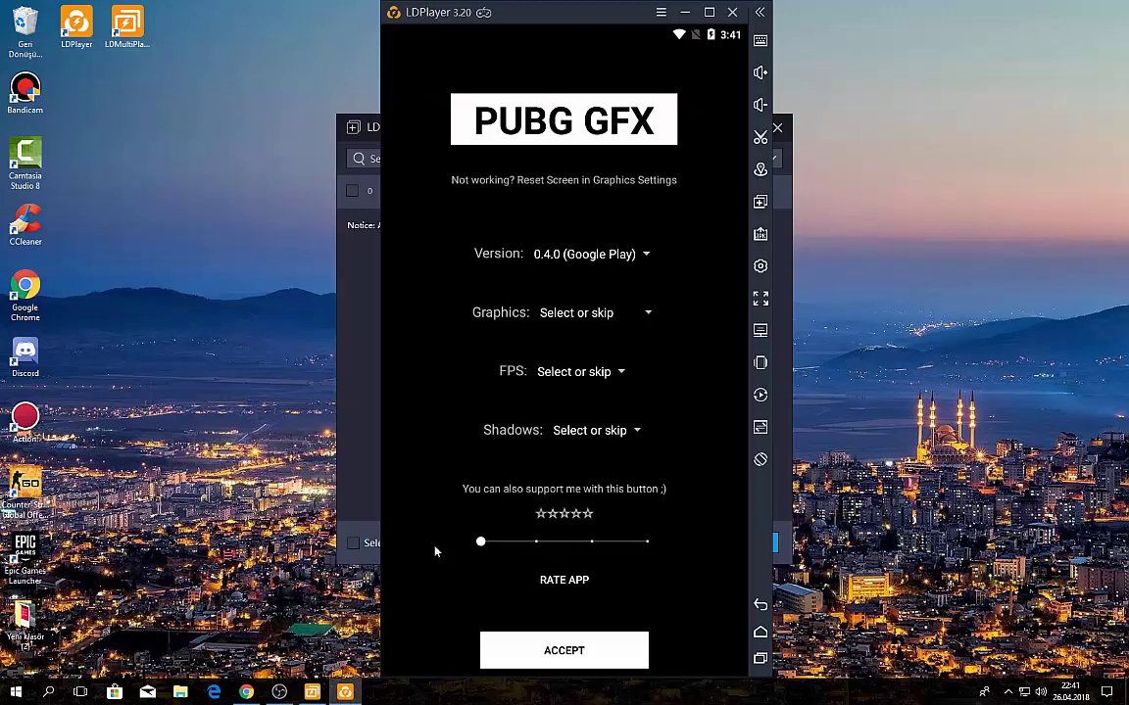
# Step: Set the PUBG GFX graphics to 1366x768 (Balanced) and the frame rate to 60 fps
pyautogui.click(574, 317)
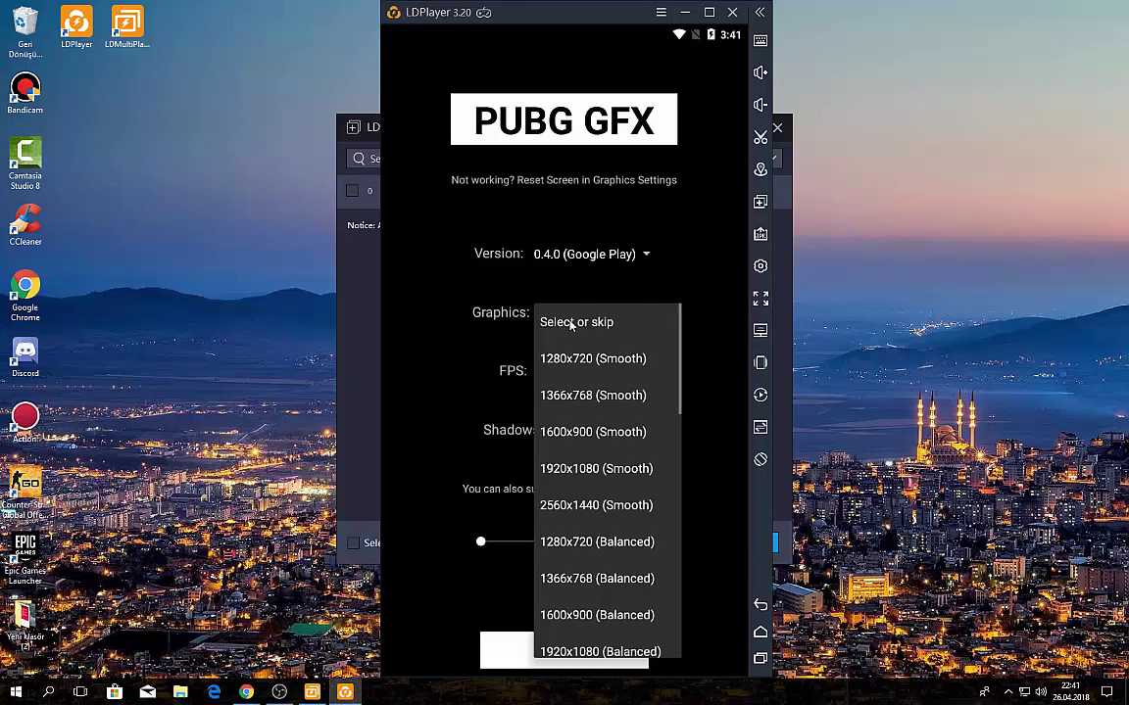
pyautogui.scroll(-3, 637, 573)
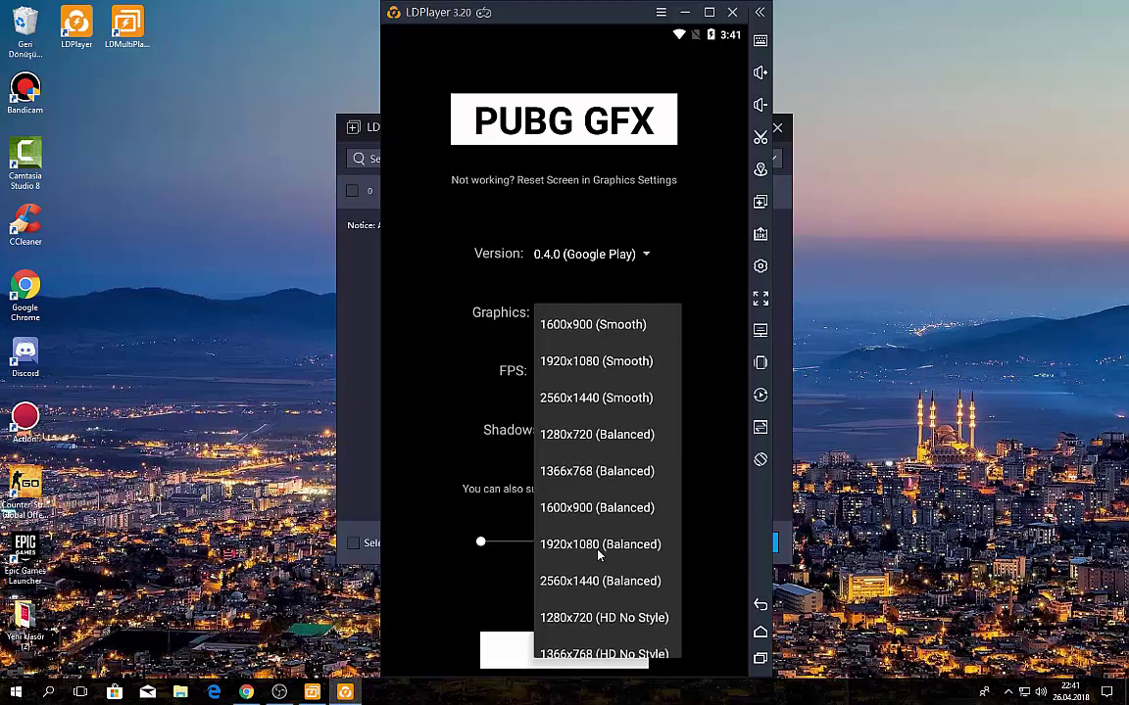
pyautogui.click(599, 472)
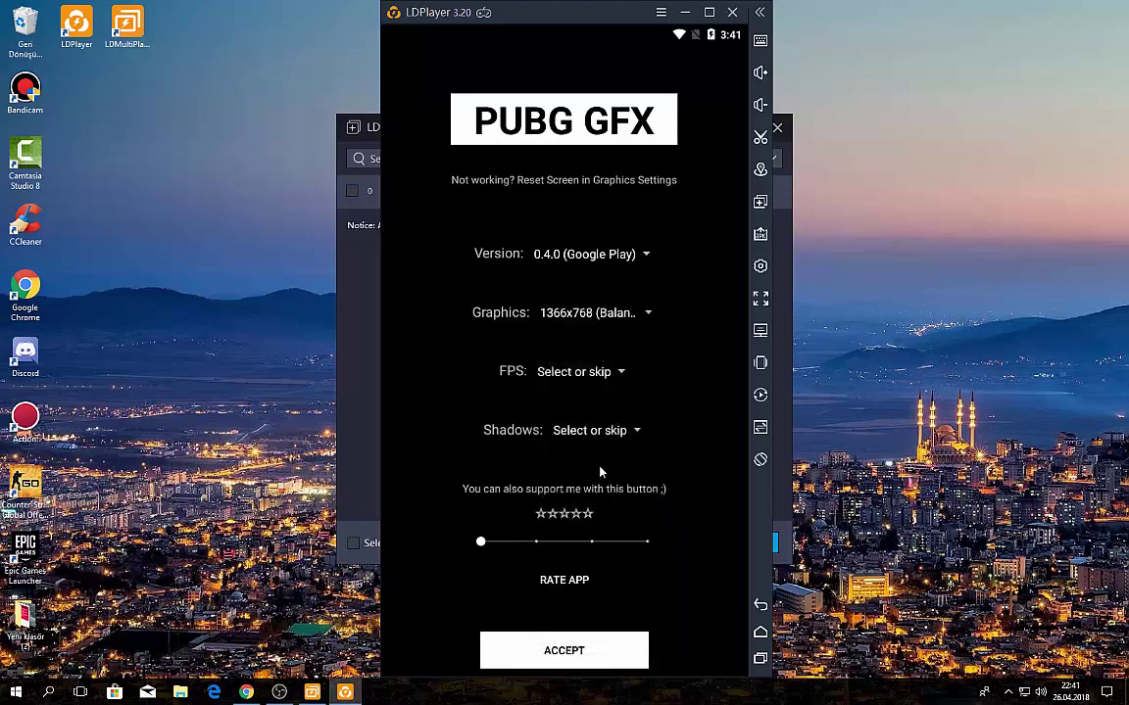
pyautogui.click(591, 390)
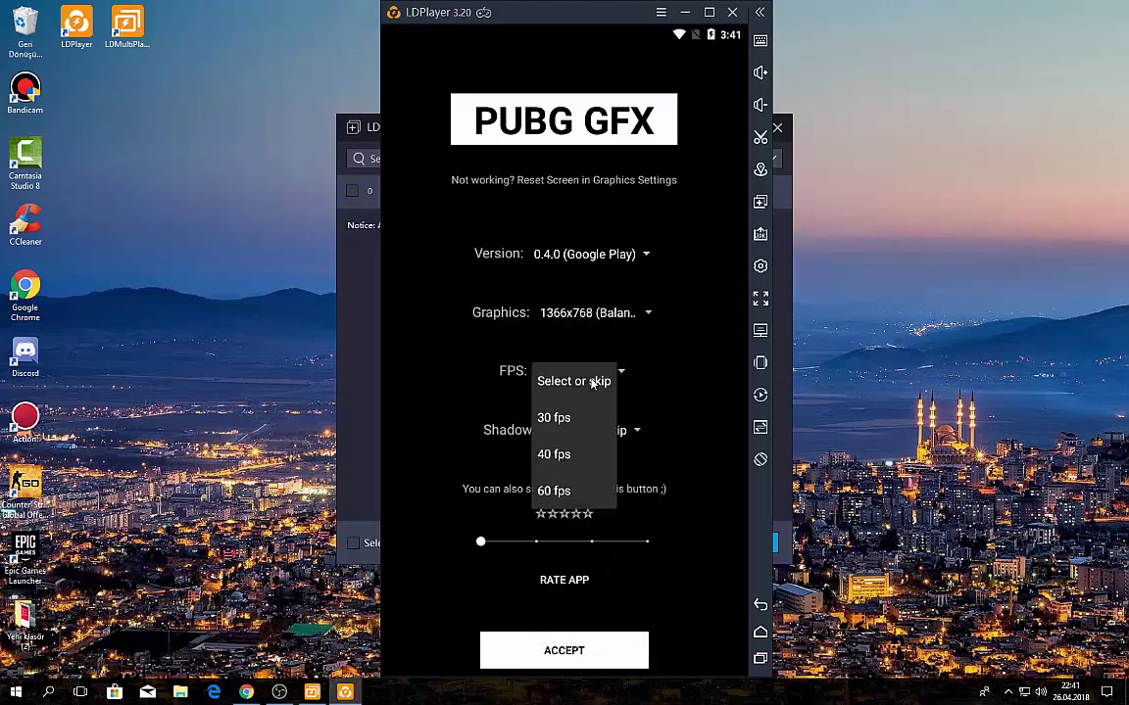
pyautogui.click(563, 489)
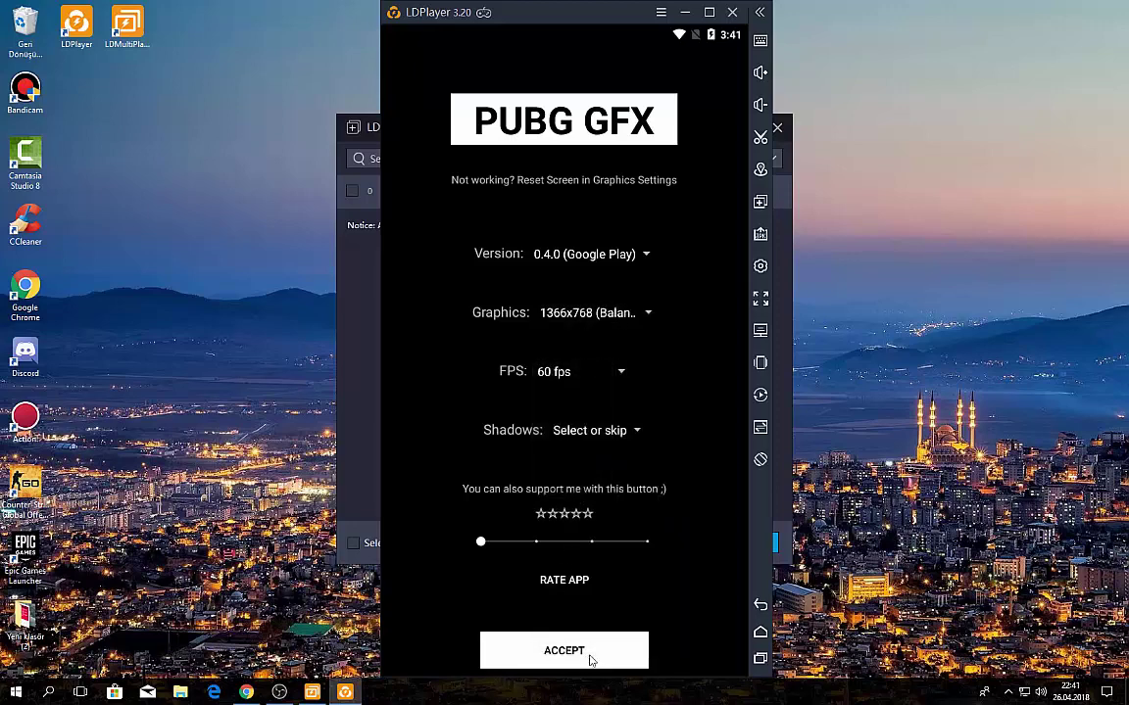
# Step: Disable shadows in PUBG GFX, apply the chosen settings and close the full-screen advertisement
pyautogui.click(591, 431)
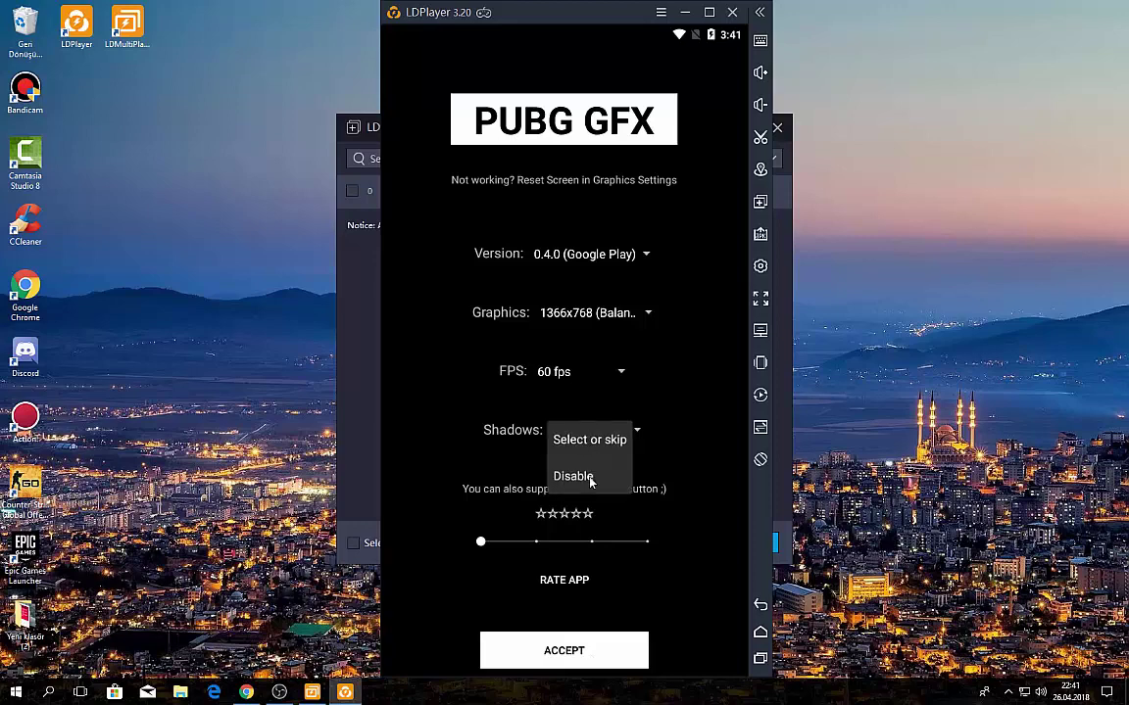
pyautogui.click(585, 475)
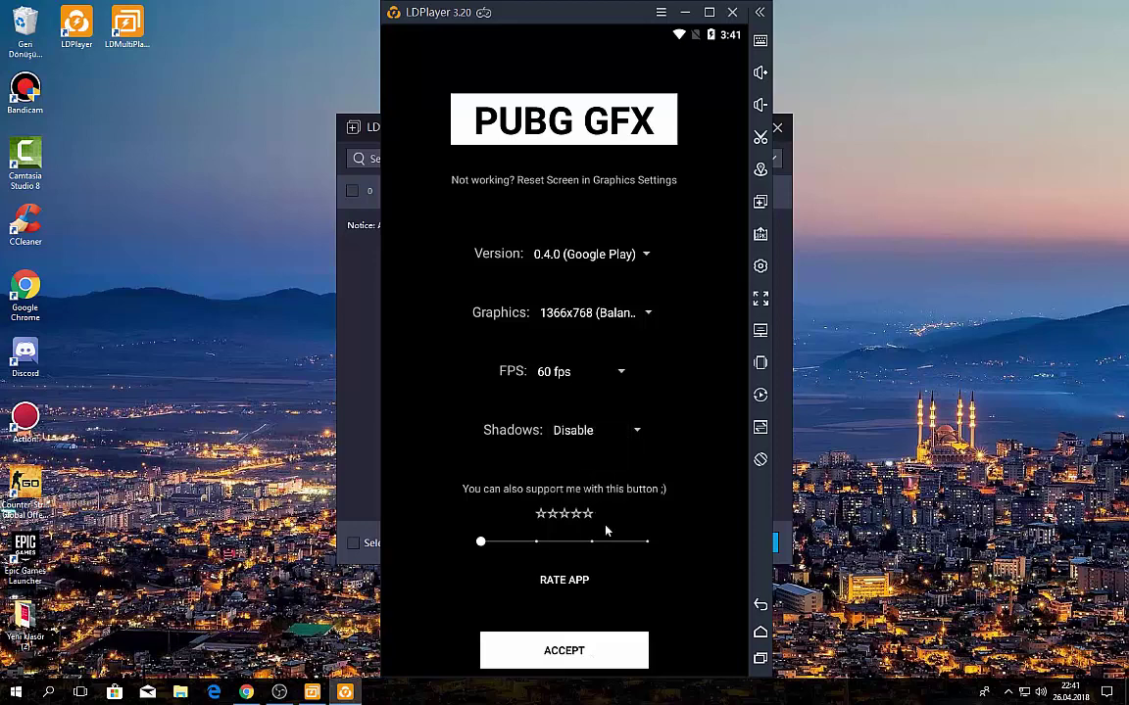
pyautogui.click(605, 650)
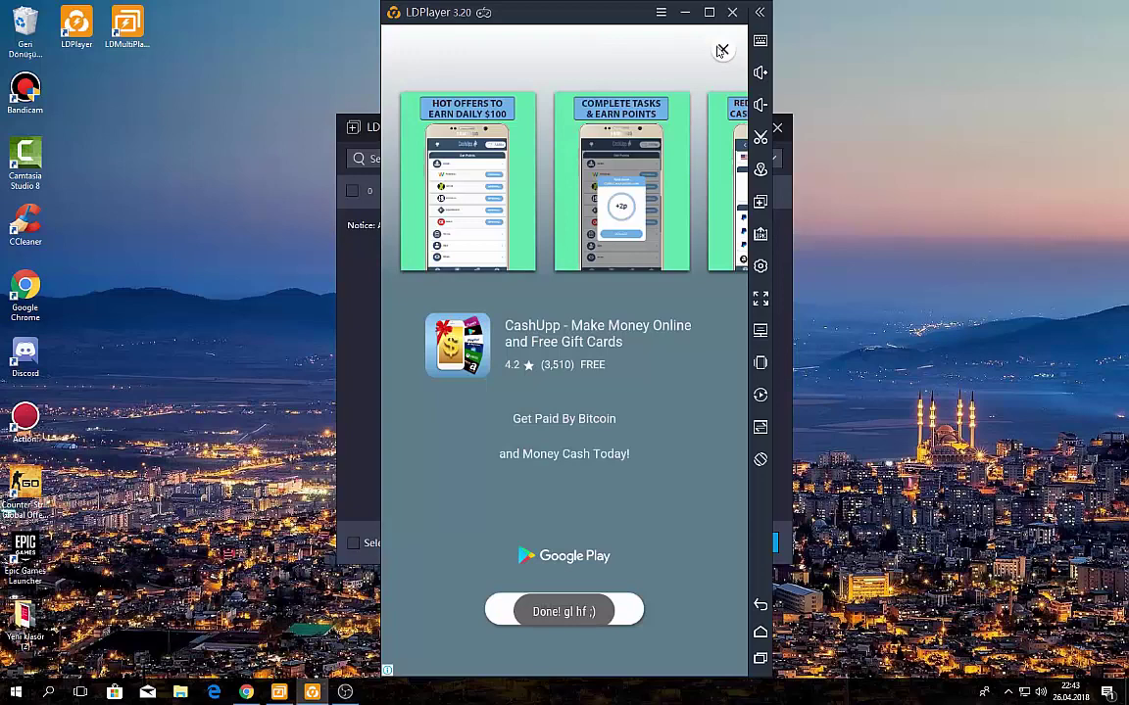
pyautogui.click(721, 50)
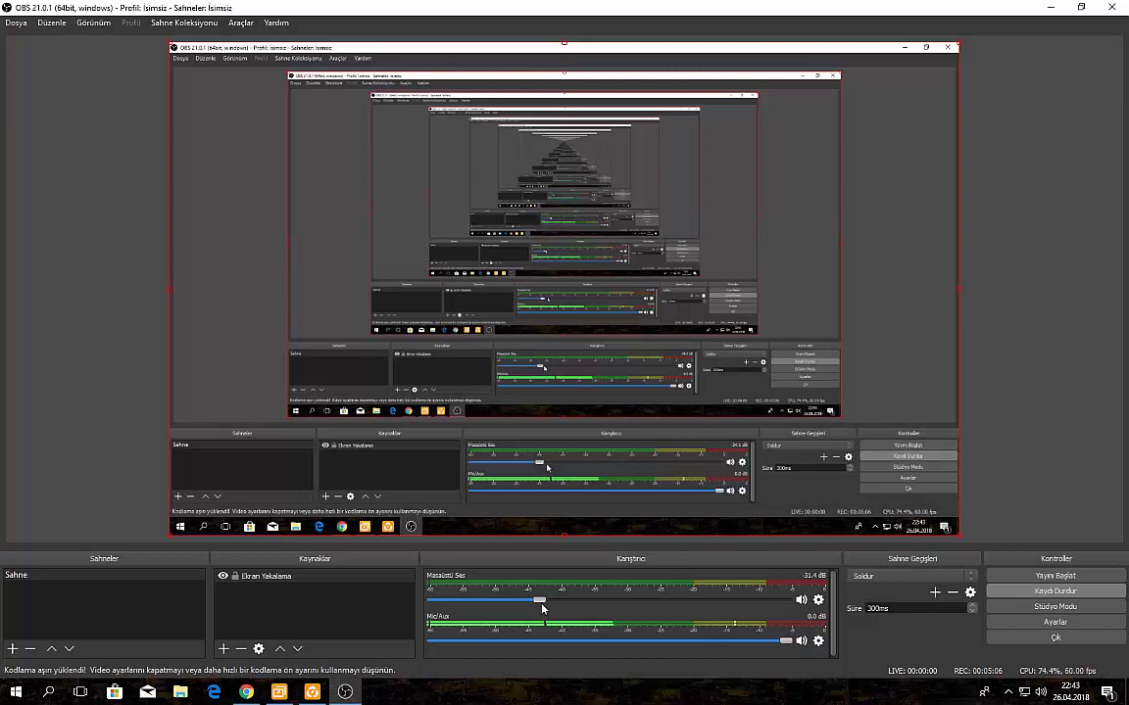
# Step: Switch from OBS back to the LDPlayer home screen
pyautogui.click(311, 692)
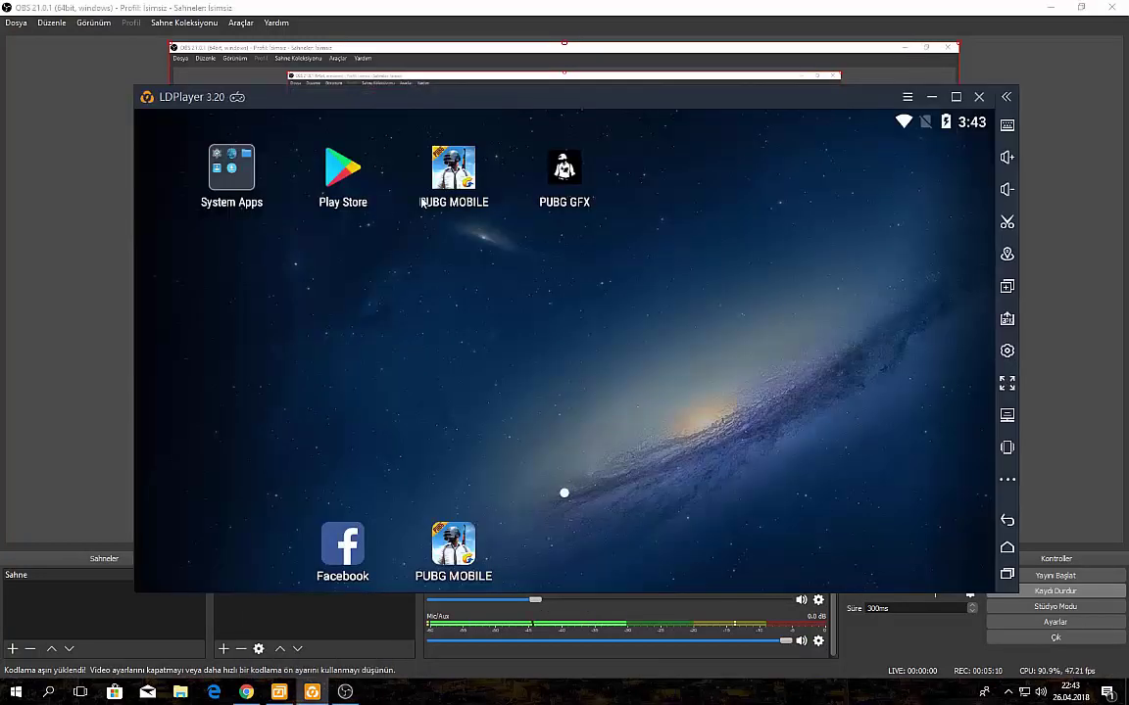